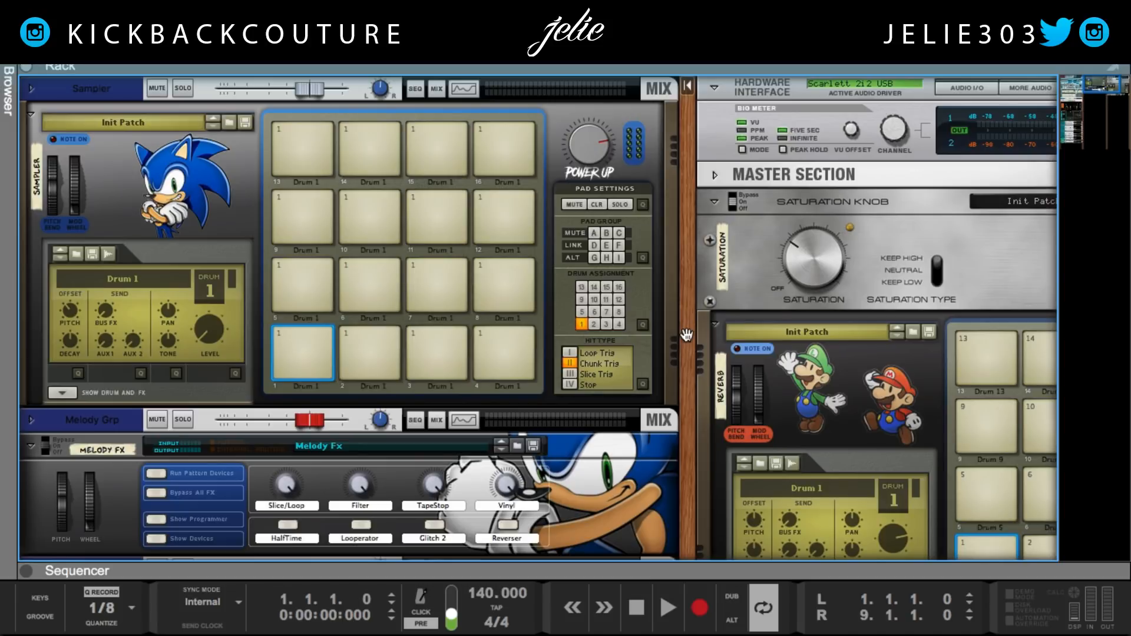
- Go to the Grain device on the 808 track and open the browser at the 808s sample folder
{"action": "scroll", "coordinate": [687, 334], "scroll_direction": "left", "scroll_amount": 3}
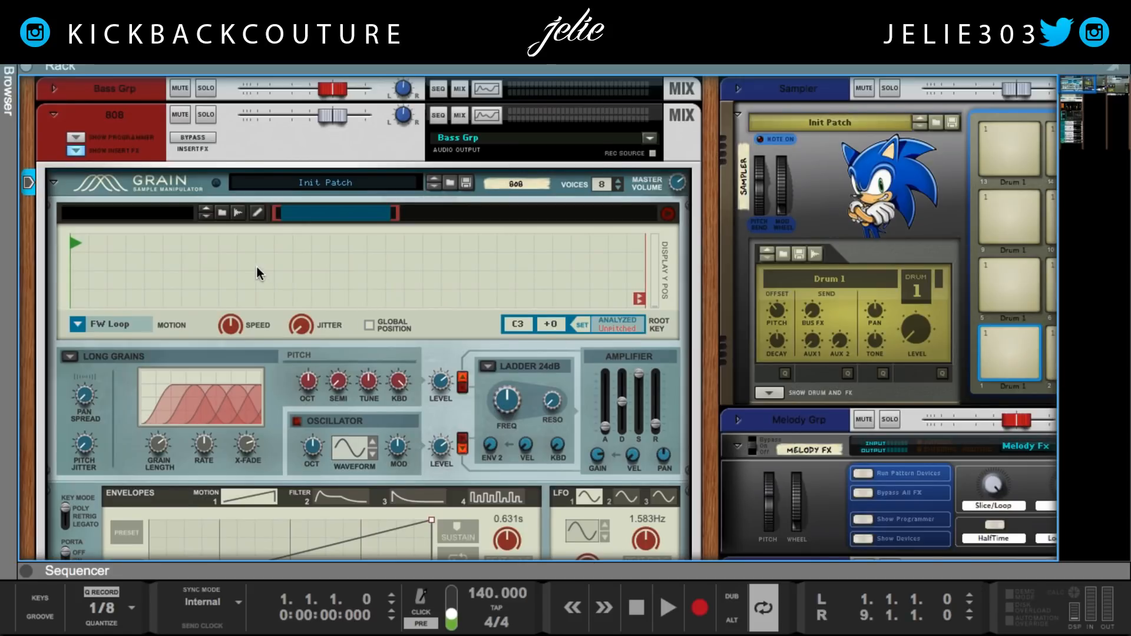
{"action": "scroll", "coordinate": [257, 274], "scroll_direction": "down", "scroll_amount": 3}
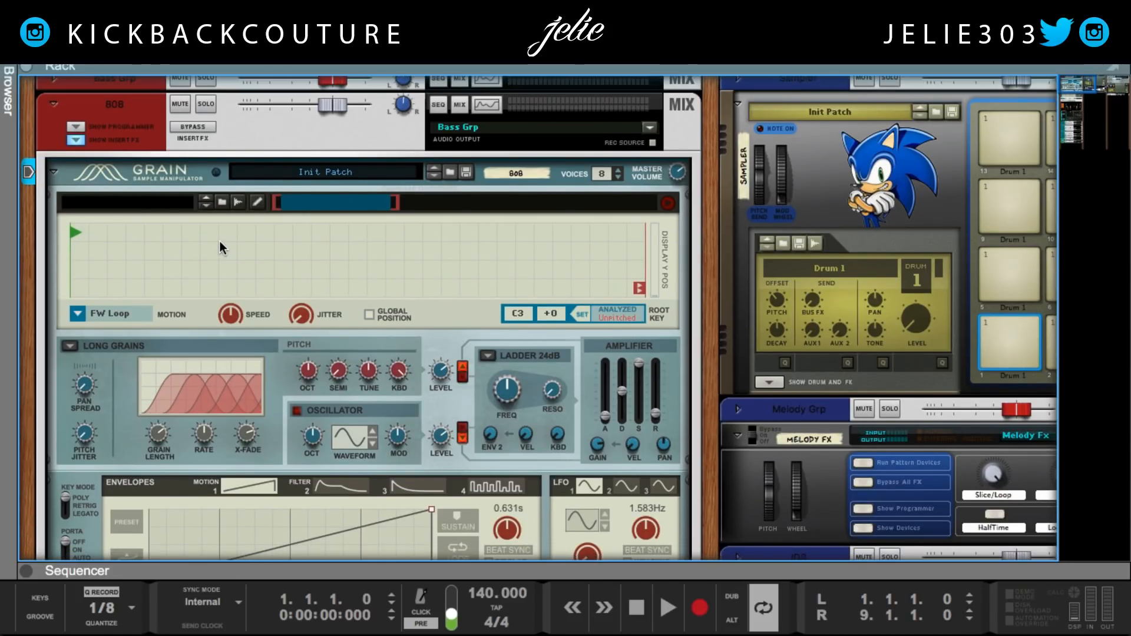
{"action": "scroll", "coordinate": [221, 242], "scroll_direction": "down", "scroll_amount": 3}
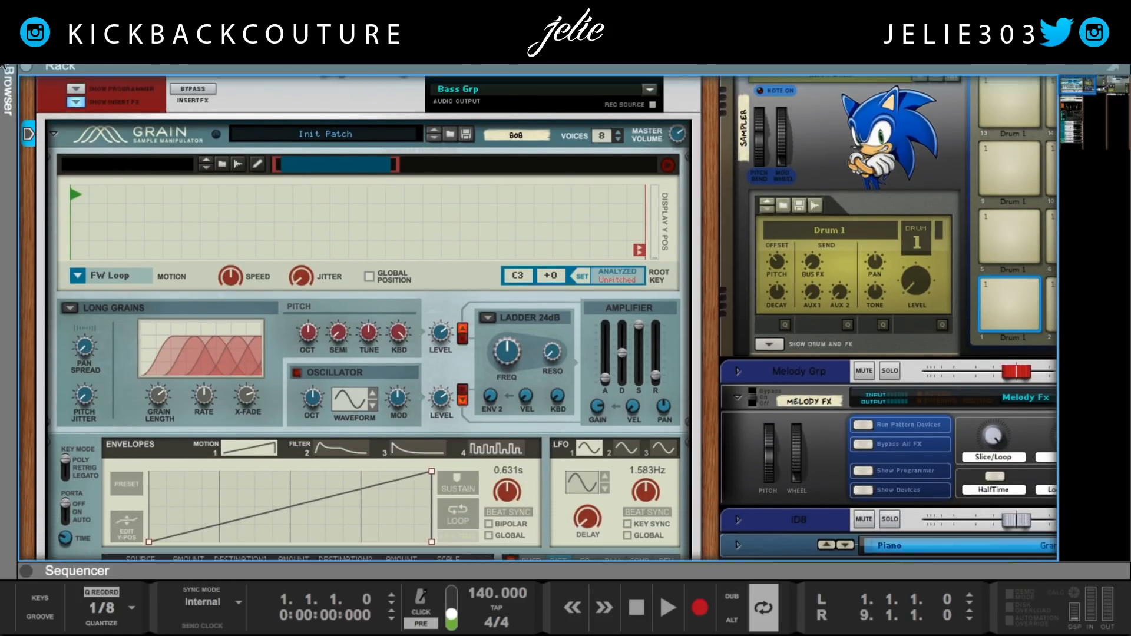
{"action": "left_click", "coordinate": [8, 69]}
{"action": "scroll", "coordinate": [232, 319], "scroll_direction": "up", "scroll_amount": 1}
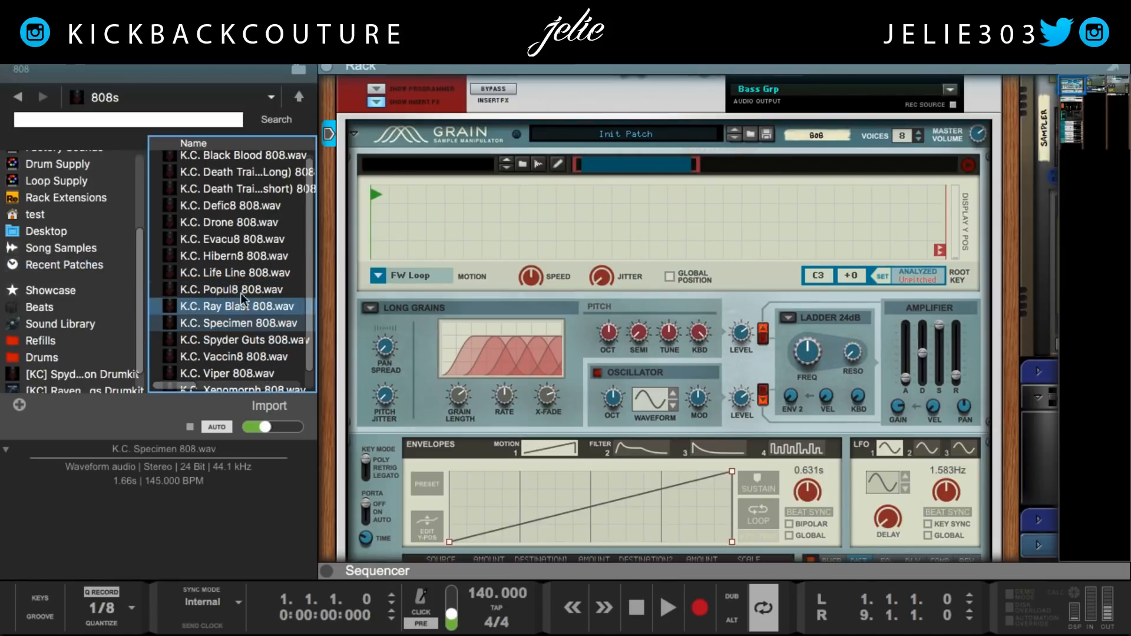
- Audition several K.C. 808 samples in the 808s folder, including Specimen, Vaccin8 and Spyder Guts
{"action": "left_click", "coordinate": [239, 286]}
{"action": "left_click", "coordinate": [236, 272]}
{"action": "left_click", "coordinate": [229, 239]}
{"action": "left_click", "coordinate": [240, 324]}
{"action": "left_click", "coordinate": [248, 371]}
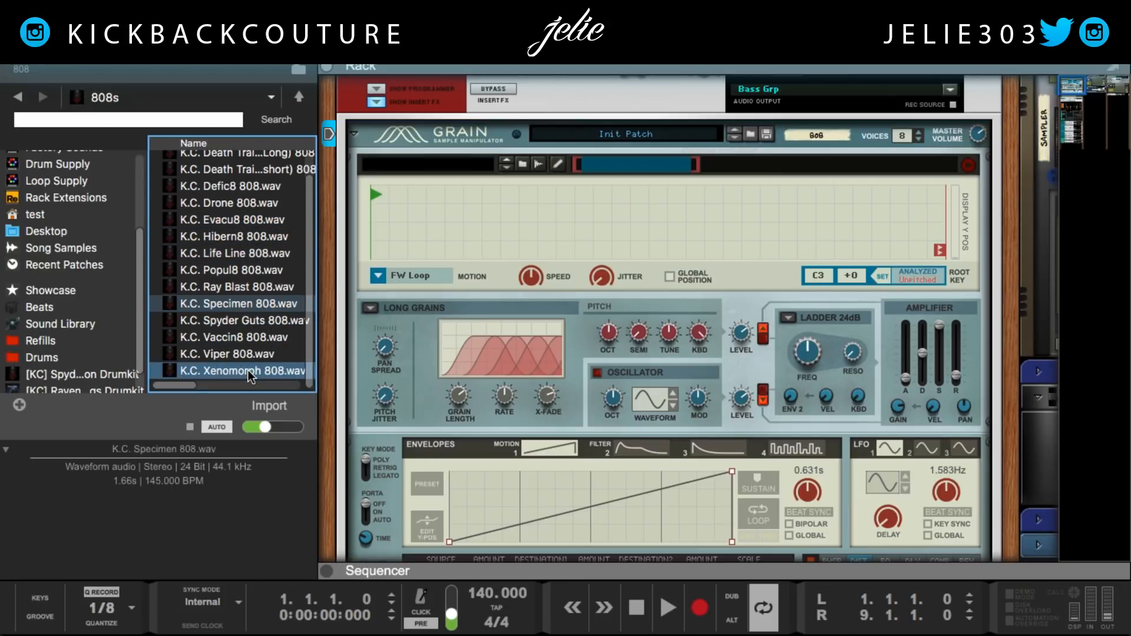
{"action": "left_click", "coordinate": [246, 334]}
{"action": "left_click", "coordinate": [257, 362]}
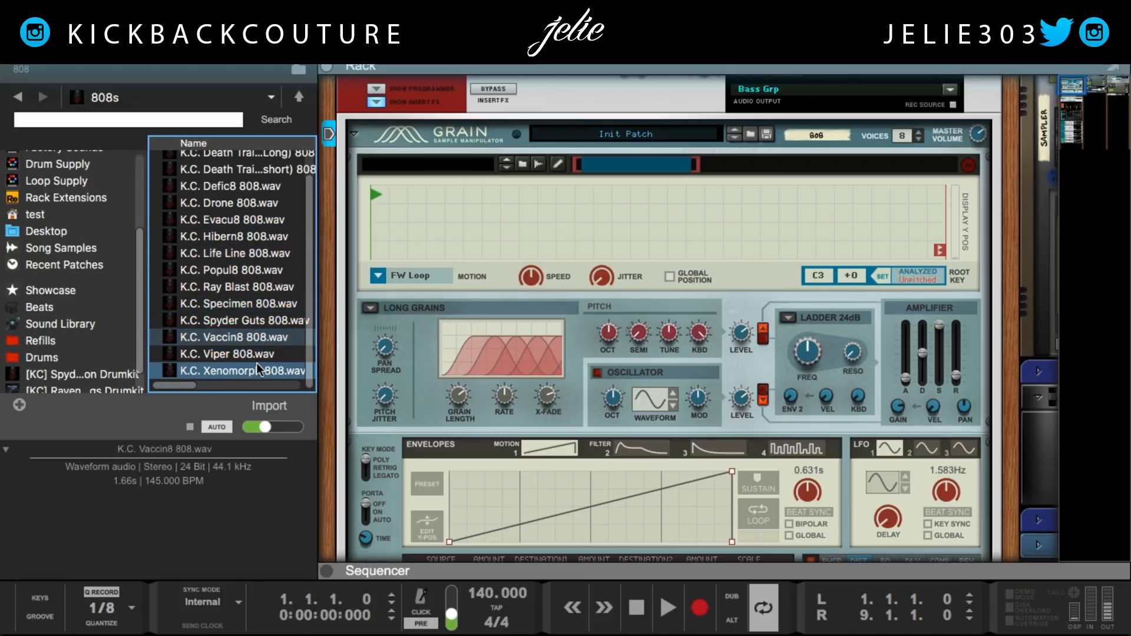
{"action": "left_click", "coordinate": [238, 304]}
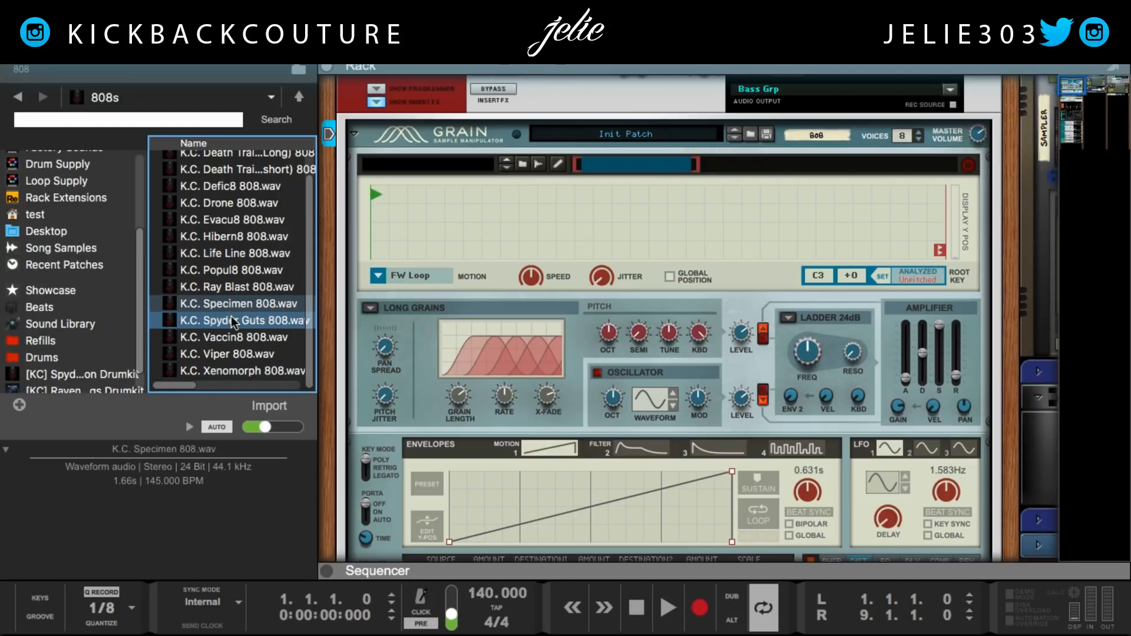
{"action": "left_click", "coordinate": [221, 287]}
{"action": "left_click", "coordinate": [229, 320]}
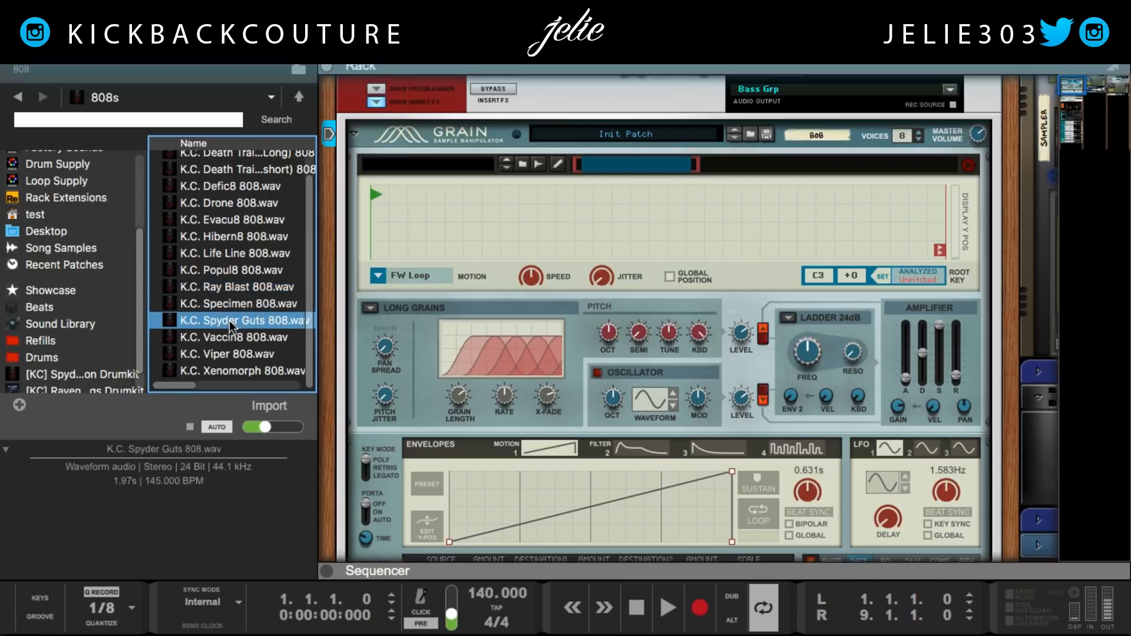
- Load K.C. Specimen 808.wav into Grain and extend the sample range to cover the entire waveform
{"action": "left_click_drag", "start_coordinate": [224, 307], "coordinate": [444, 235]}
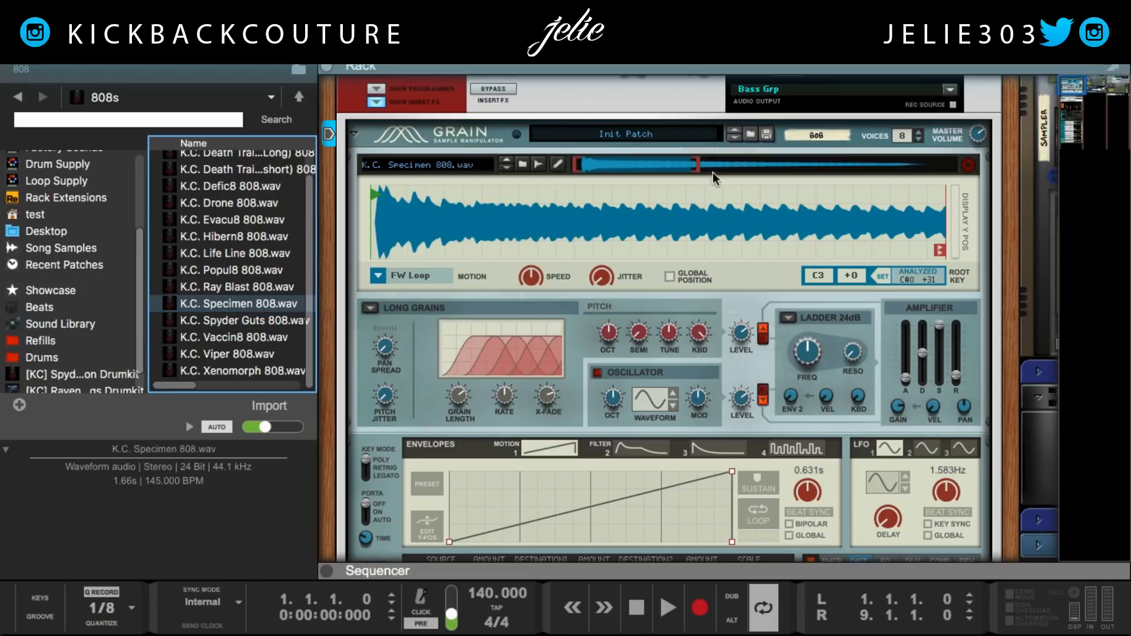
{"action": "left_click", "coordinate": [698, 166]}
{"action": "left_click_drag", "start_coordinate": [697, 166], "coordinate": [981, 171]}
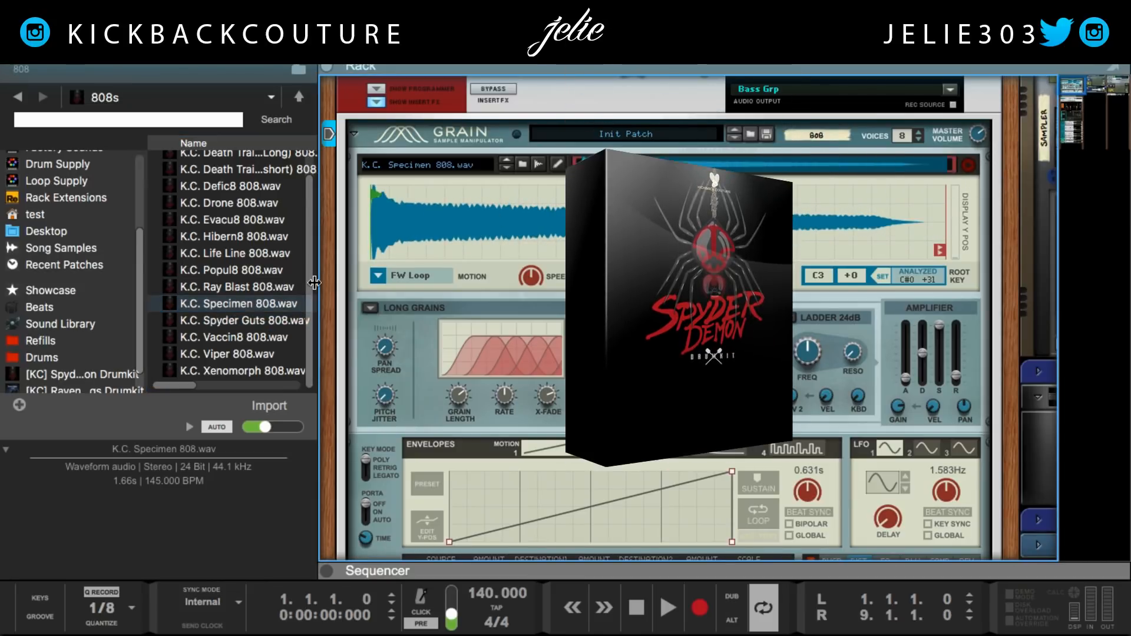
- Try shortening the Specimen sample range from both the end and the start, restoring it to the full waveform
{"action": "left_click_drag", "start_coordinate": [953, 165], "coordinate": [809, 167]}
{"action": "double_click", "coordinate": [247, 307]}
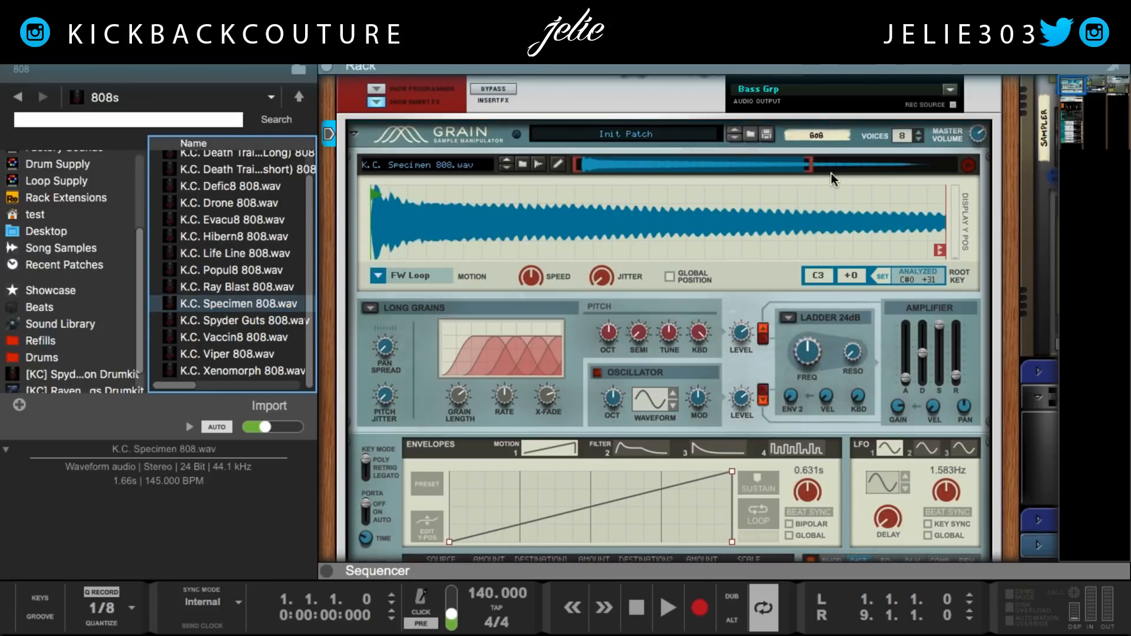
{"action": "left_click_drag", "start_coordinate": [812, 166], "coordinate": [985, 183]}
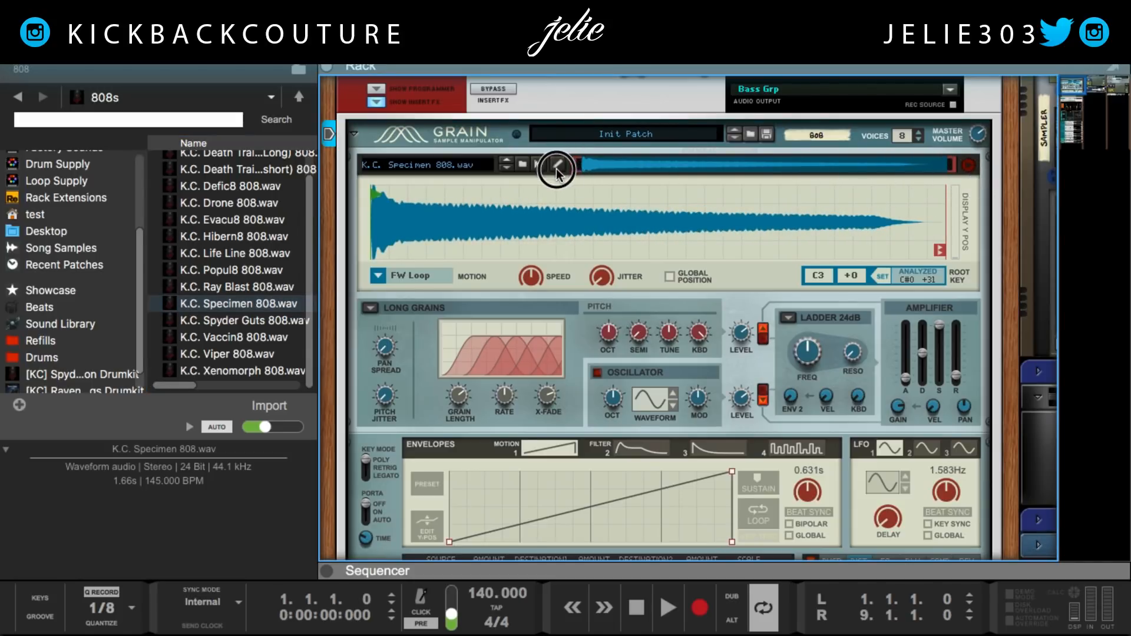
{"action": "left_click_drag", "start_coordinate": [950, 166], "coordinate": [848, 167]}
{"action": "left_click_drag", "start_coordinate": [579, 166], "coordinate": [658, 169]}
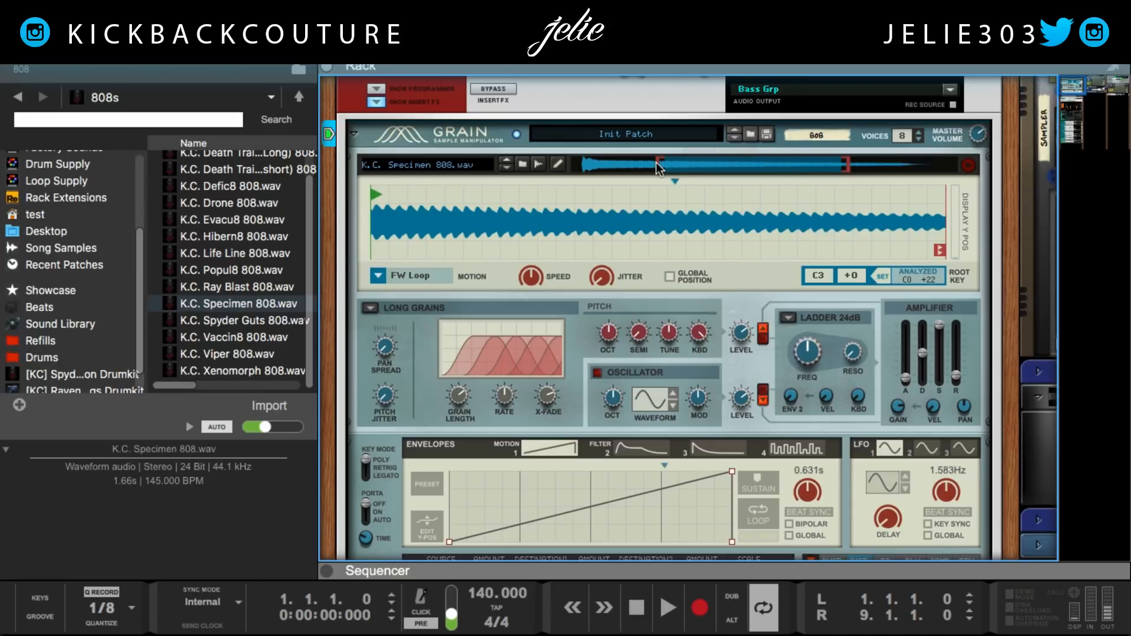
{"action": "left_click_drag", "start_coordinate": [658, 169], "coordinate": [505, 175]}
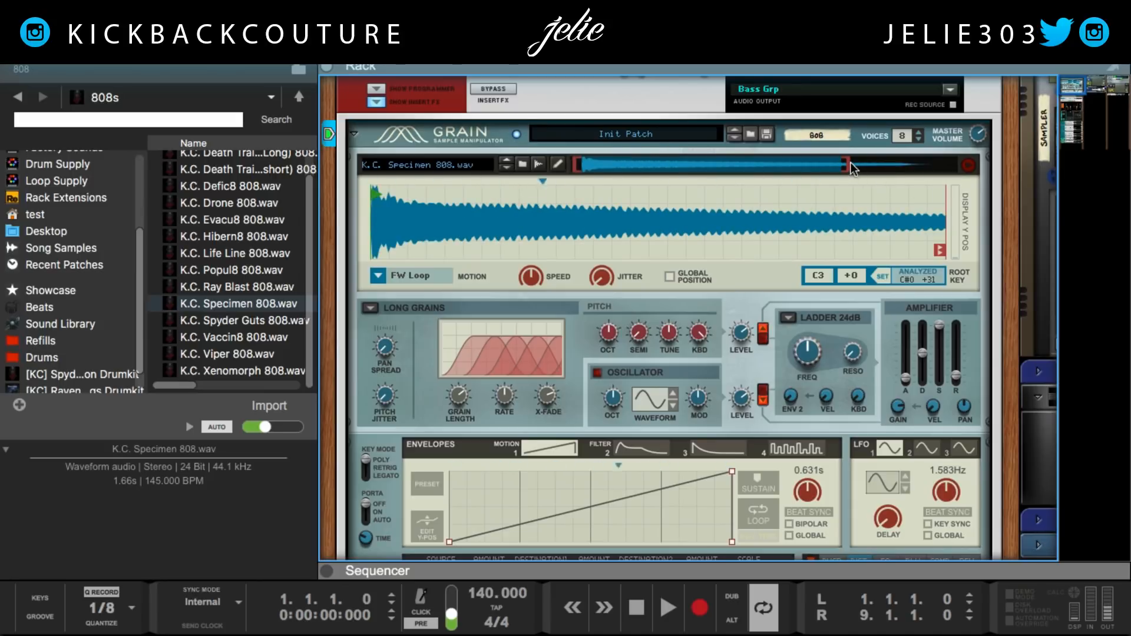
{"action": "left_click_drag", "start_coordinate": [846, 166], "coordinate": [950, 166]}
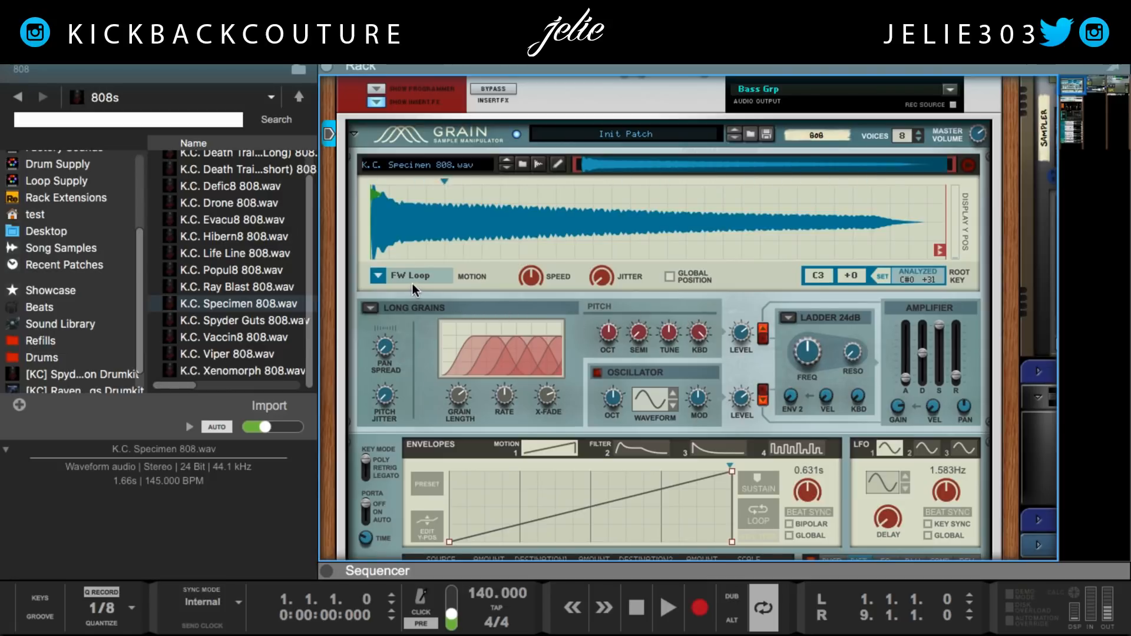
- Set Grain's motion mode to One Shot and its playback algorithm to Tape
{"action": "left_click", "coordinate": [381, 274]}
{"action": "left_click", "coordinate": [391, 260]}
{"action": "scroll", "coordinate": [466, 289], "scroll_direction": "down", "scroll_amount": 1}
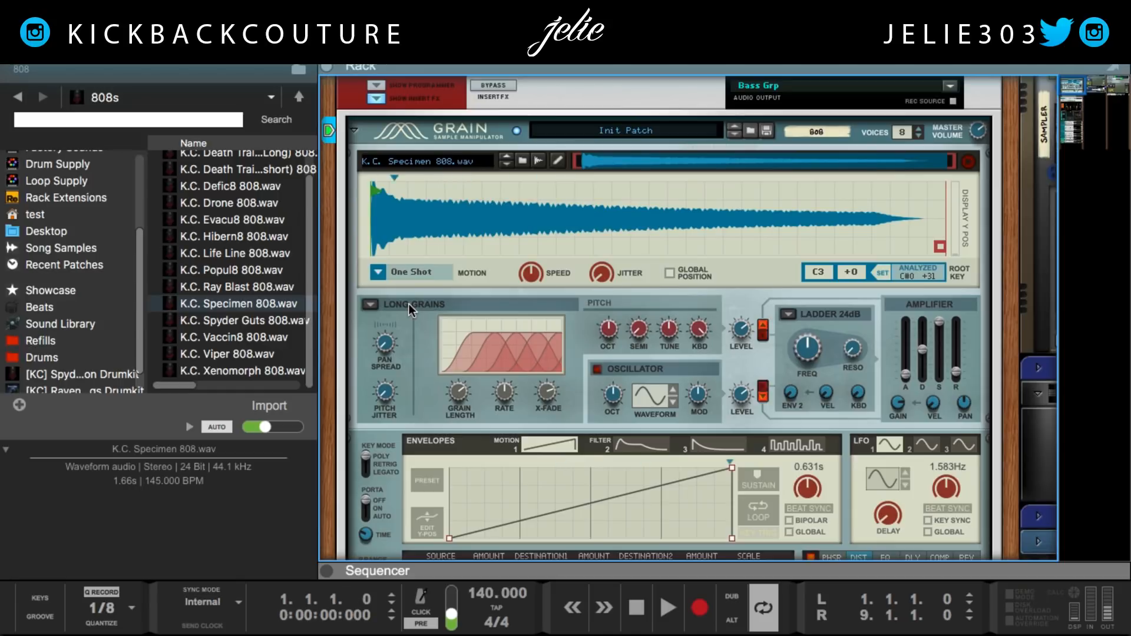
{"action": "left_click", "coordinate": [372, 302]}
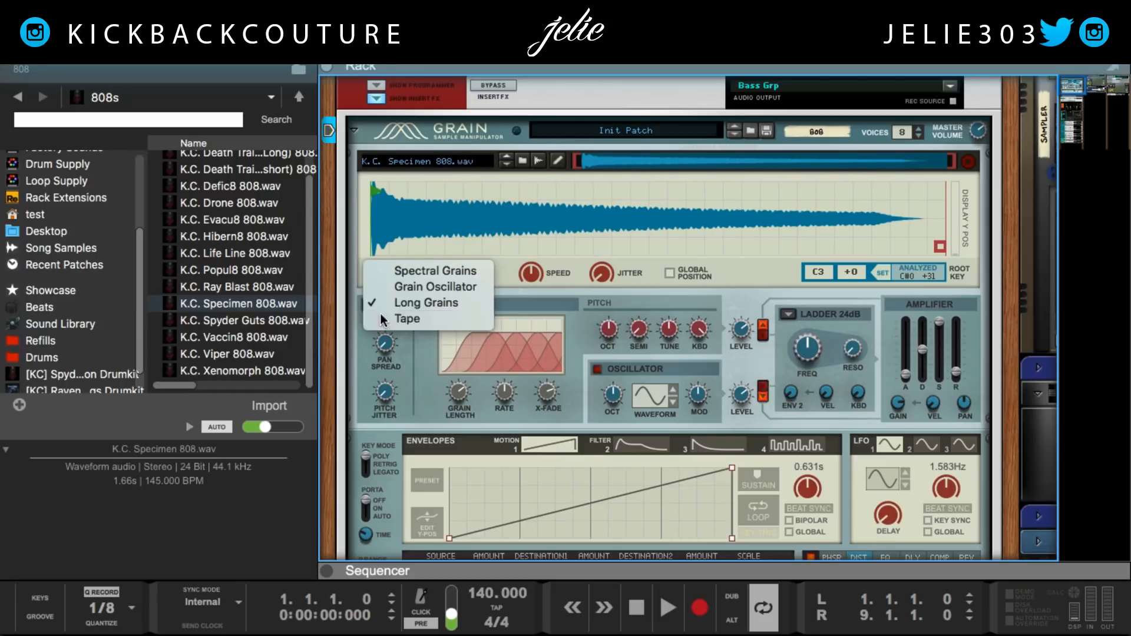
{"action": "left_click", "coordinate": [380, 318]}
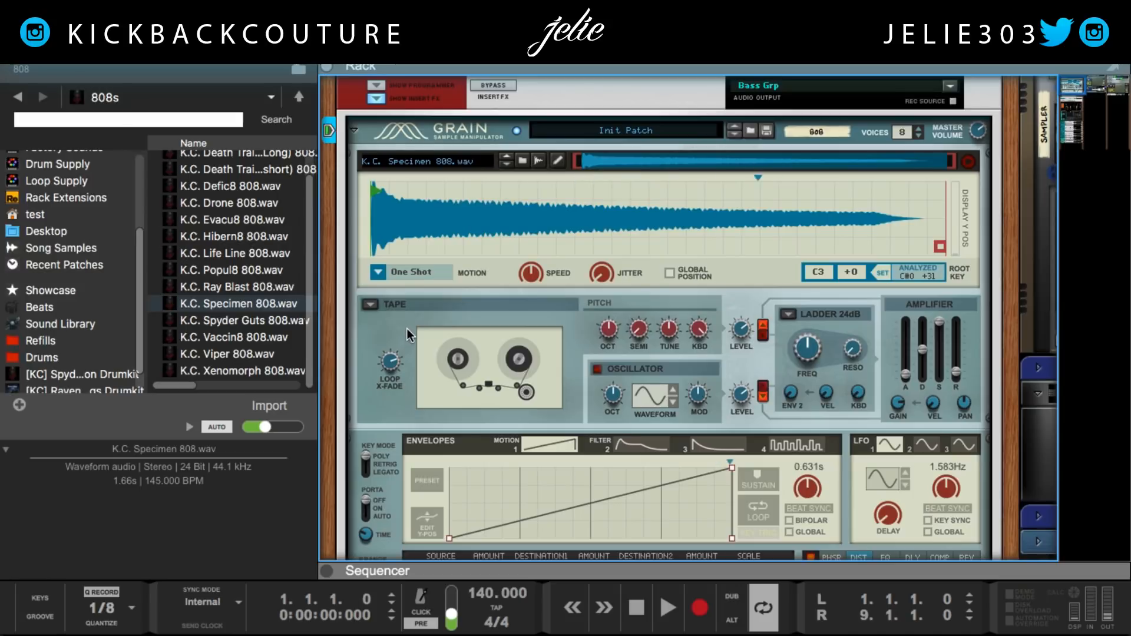
- Try the Spectral Grains, Grain Oscillator and Long Grains playback algorithms, and return to Tape
{"action": "left_click", "coordinate": [370, 304]}
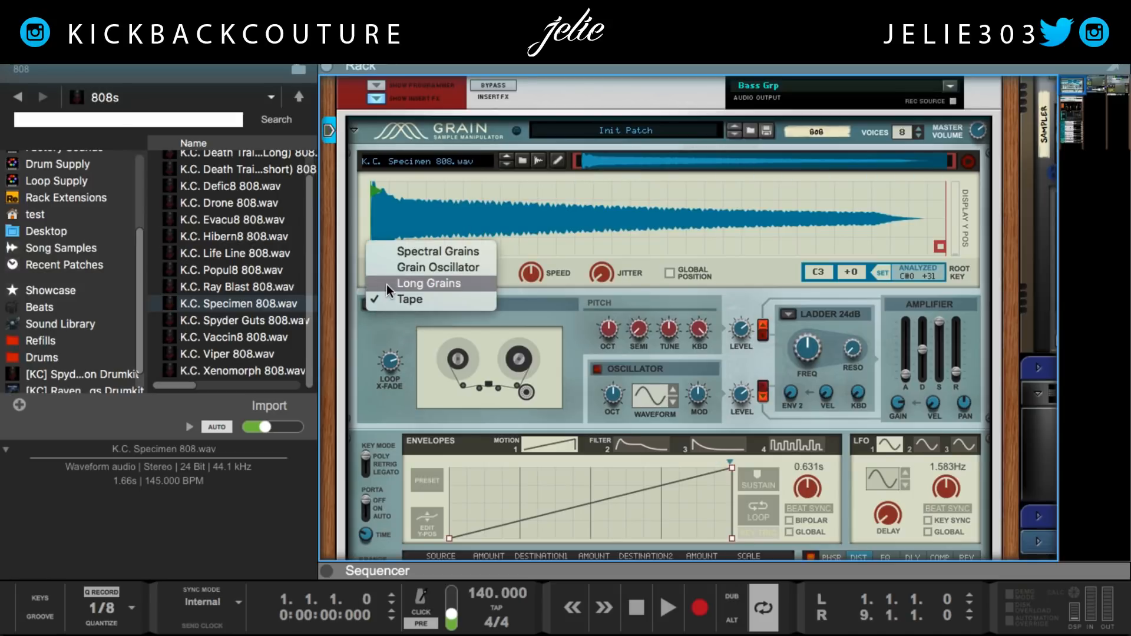
{"action": "left_click", "coordinate": [407, 254]}
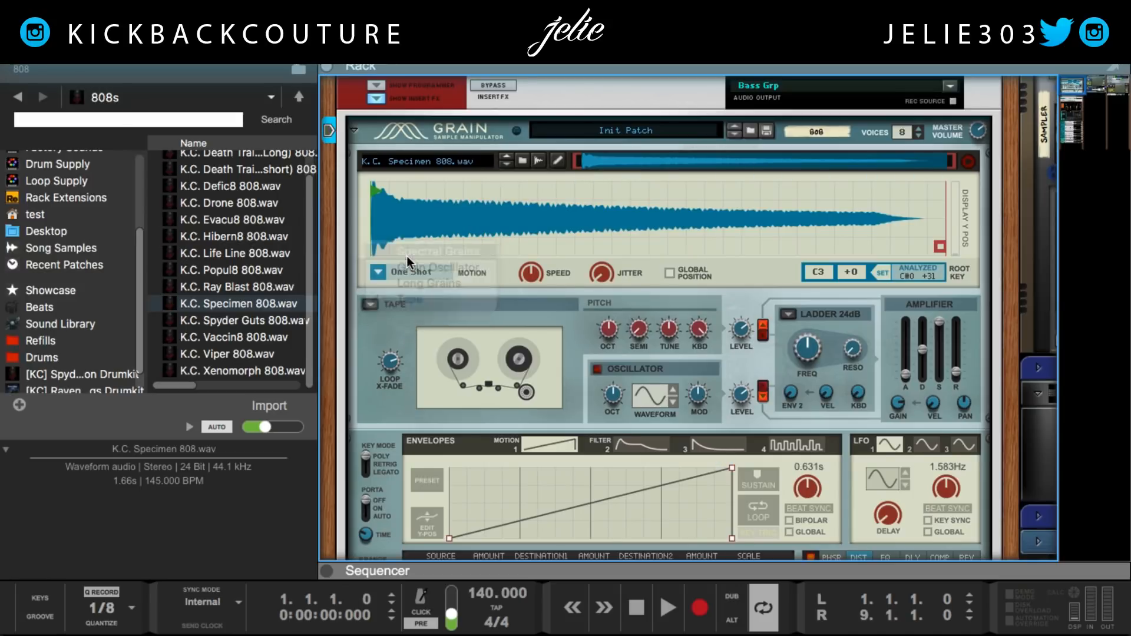
{"action": "left_click", "coordinate": [376, 306]}
{"action": "left_click", "coordinate": [389, 321]}
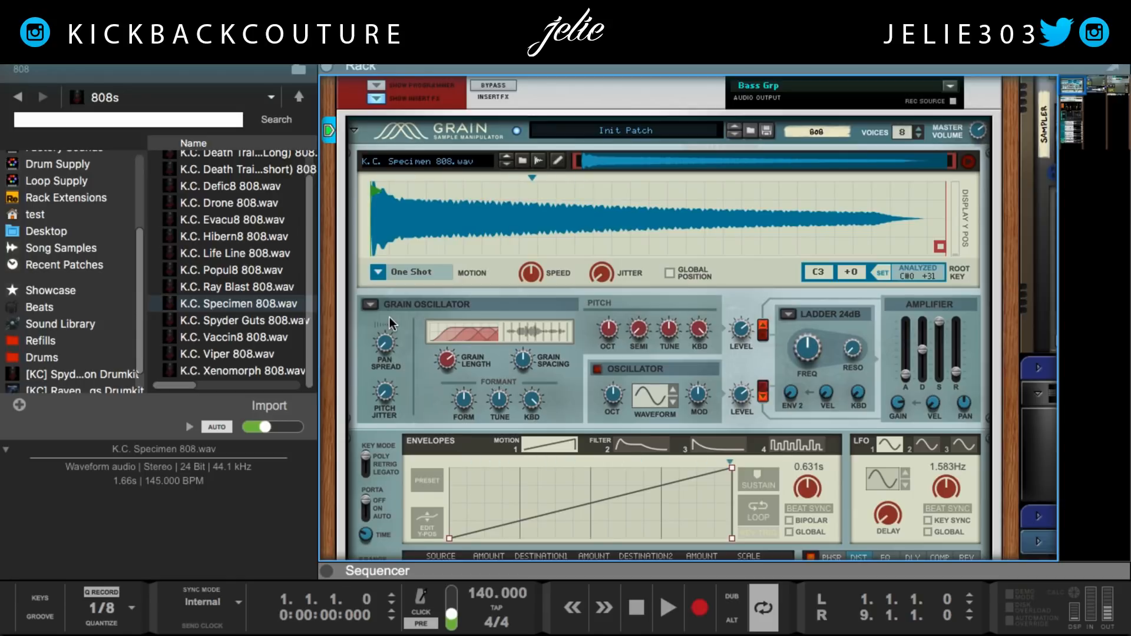
{"action": "left_click", "coordinate": [372, 305]}
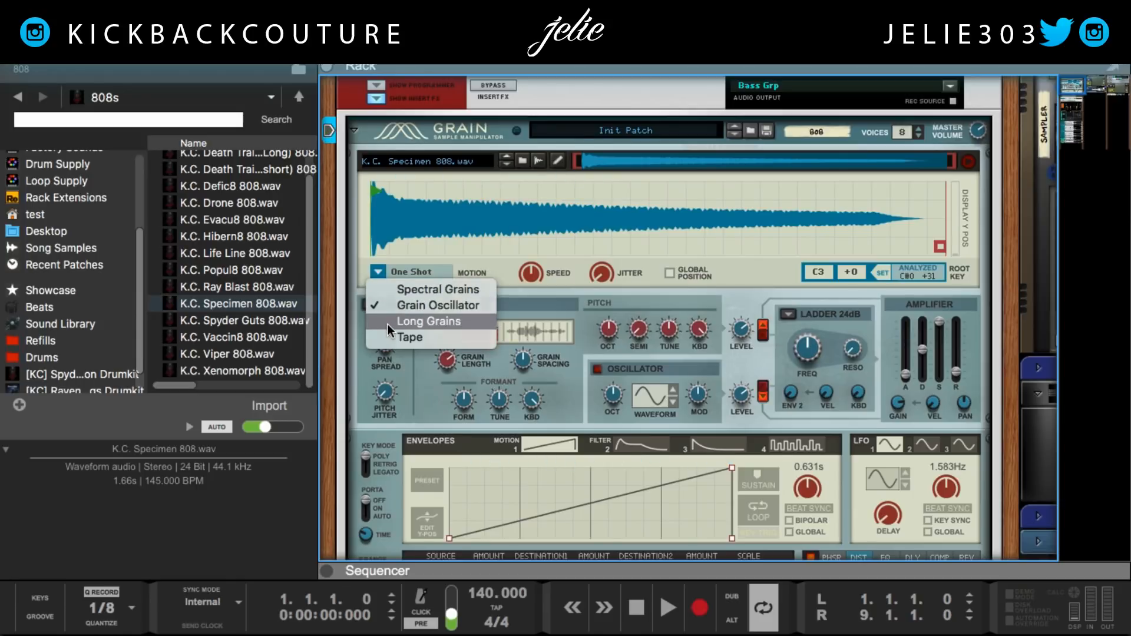
{"action": "left_click", "coordinate": [387, 322]}
{"action": "left_click", "coordinate": [374, 305]}
{"action": "left_click", "coordinate": [387, 322]}
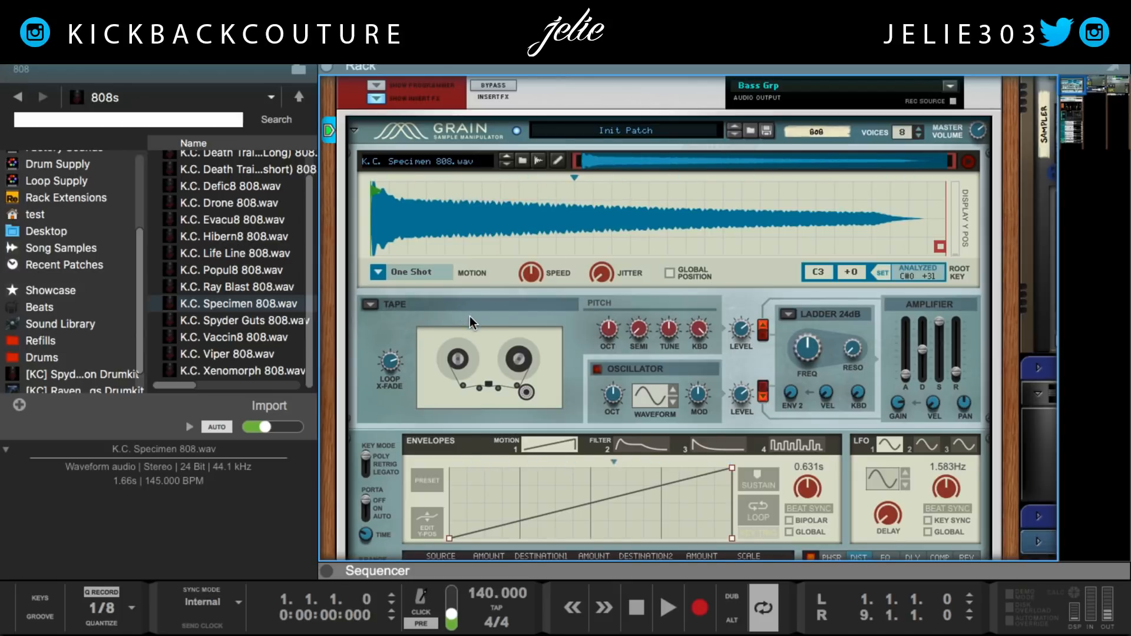
- Raise the attack of Grain's amplifier envelope slightly
{"action": "scroll", "coordinate": [645, 330], "scroll_direction": "down", "scroll_amount": 2}
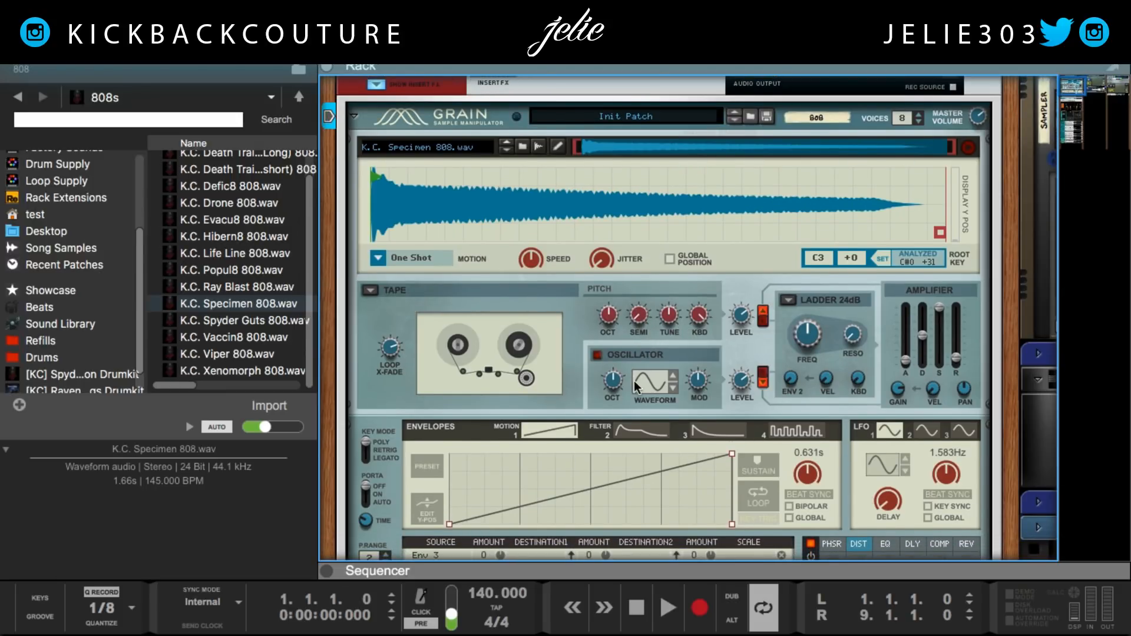
{"action": "scroll", "coordinate": [568, 364], "scroll_direction": "down", "scroll_amount": 1}
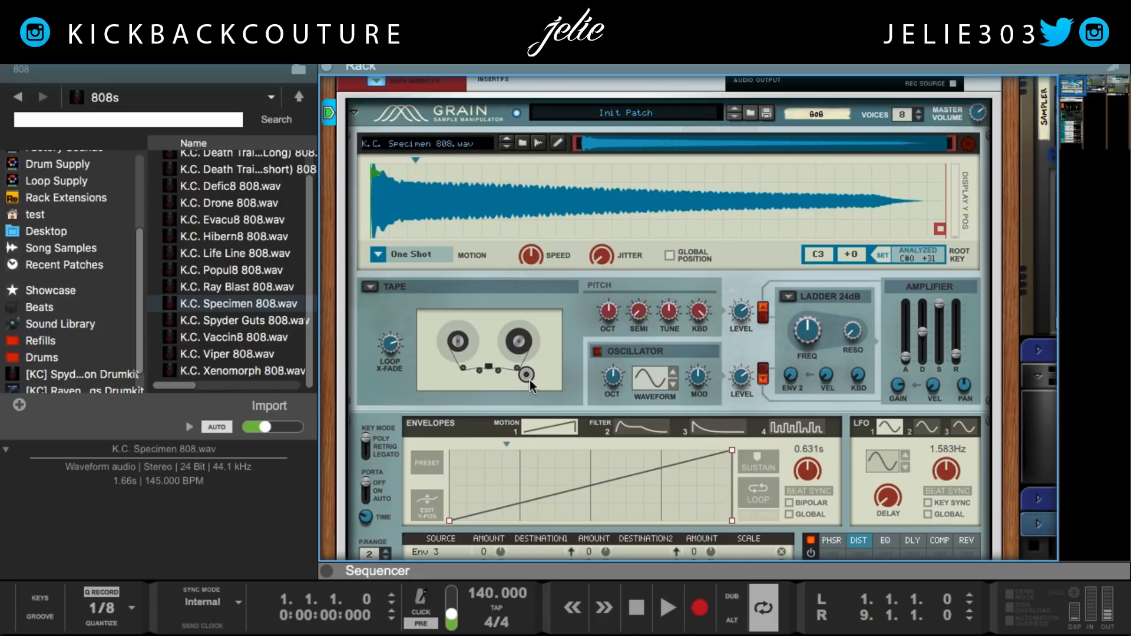
{"action": "left_click_drag", "start_coordinate": [905, 358], "coordinate": [906, 350]}
{"action": "mouse_move", "coordinate": [905, 348]}
{"action": "left_mouse_down"}
{"action": "mouse_move", "coordinate": [905, 365]}
{"action": "mouse_move", "coordinate": [907, 354]}
{"action": "left_mouse_up"}
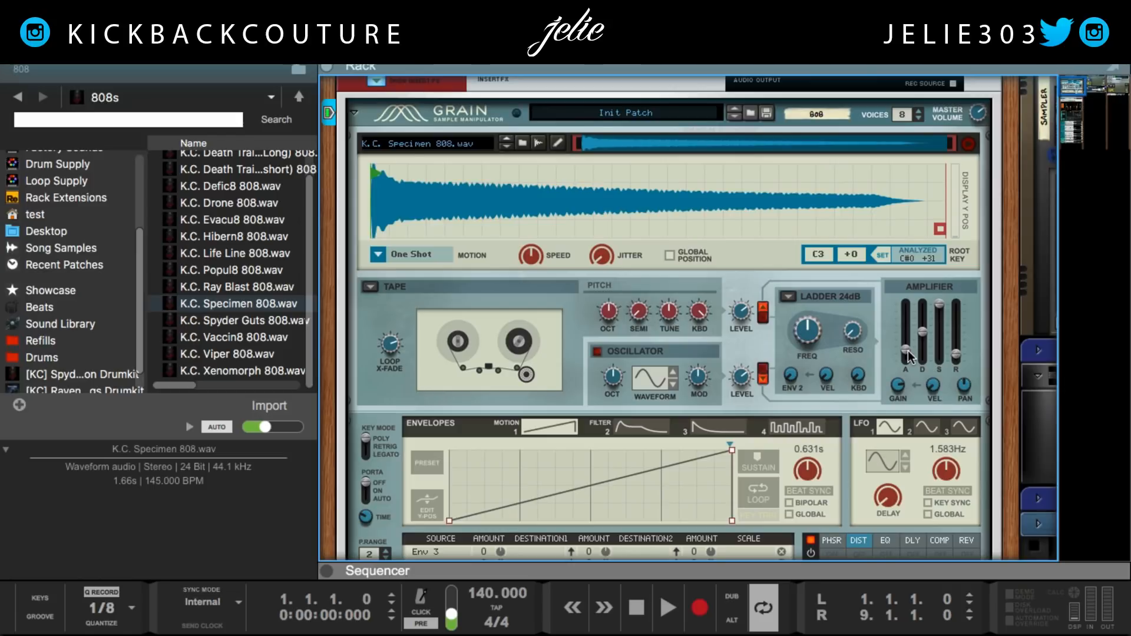
- Try Grain's built-in distortion and reverb effects, leaving both switched off
{"action": "scroll", "coordinate": [911, 411], "scroll_direction": "down", "scroll_amount": 5}
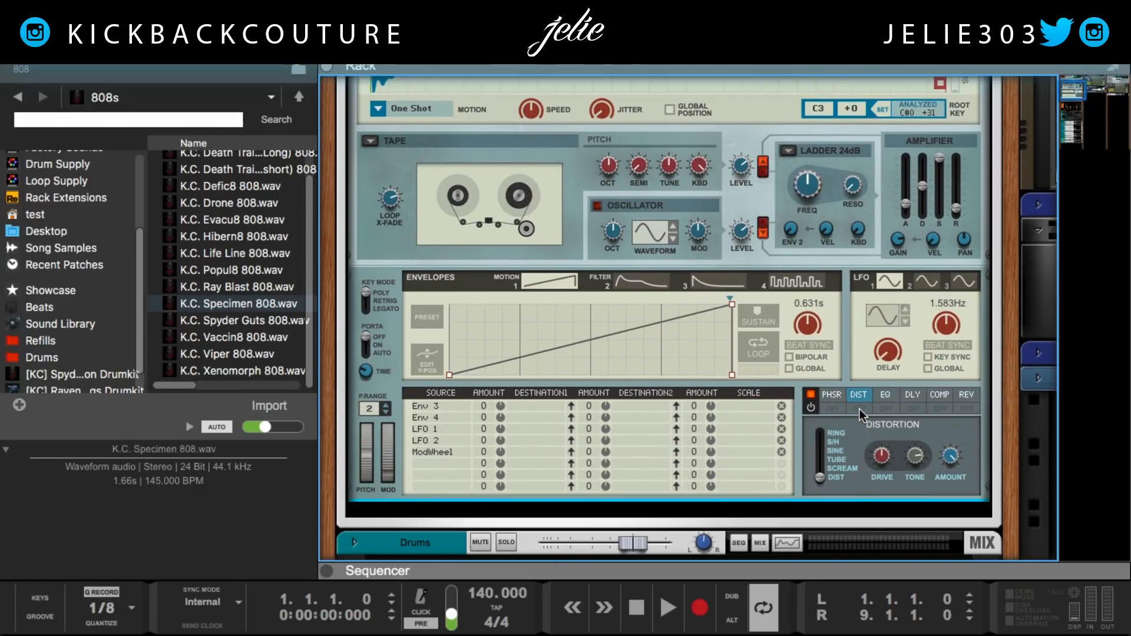
{"action": "left_click", "coordinate": [858, 409]}
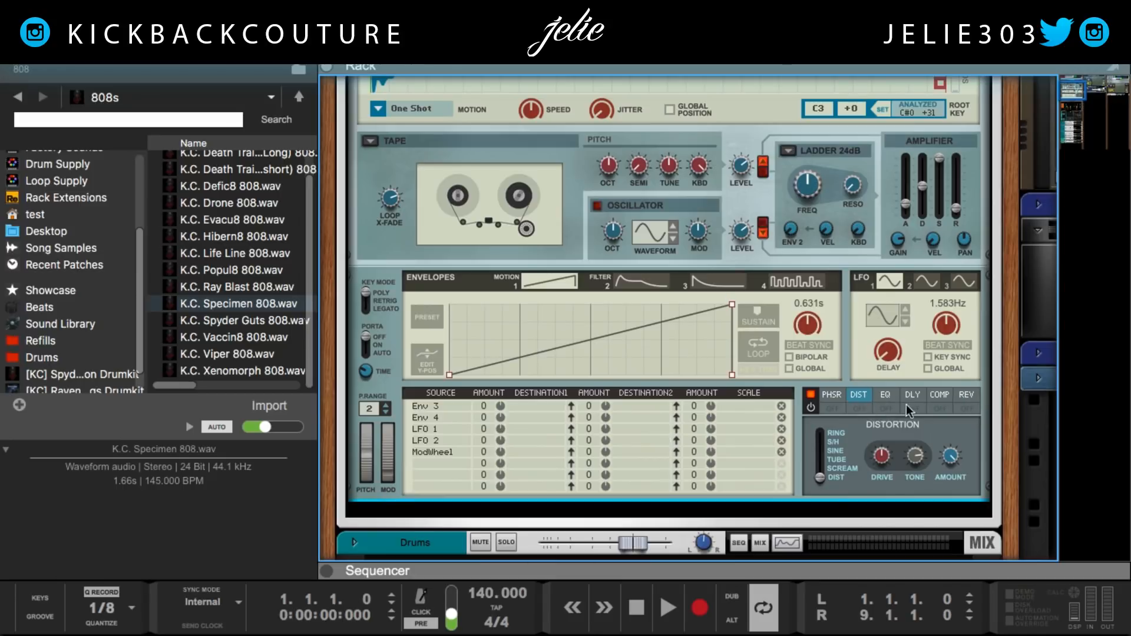
{"action": "left_click", "coordinate": [968, 407]}
{"action": "left_click", "coordinate": [967, 396]}
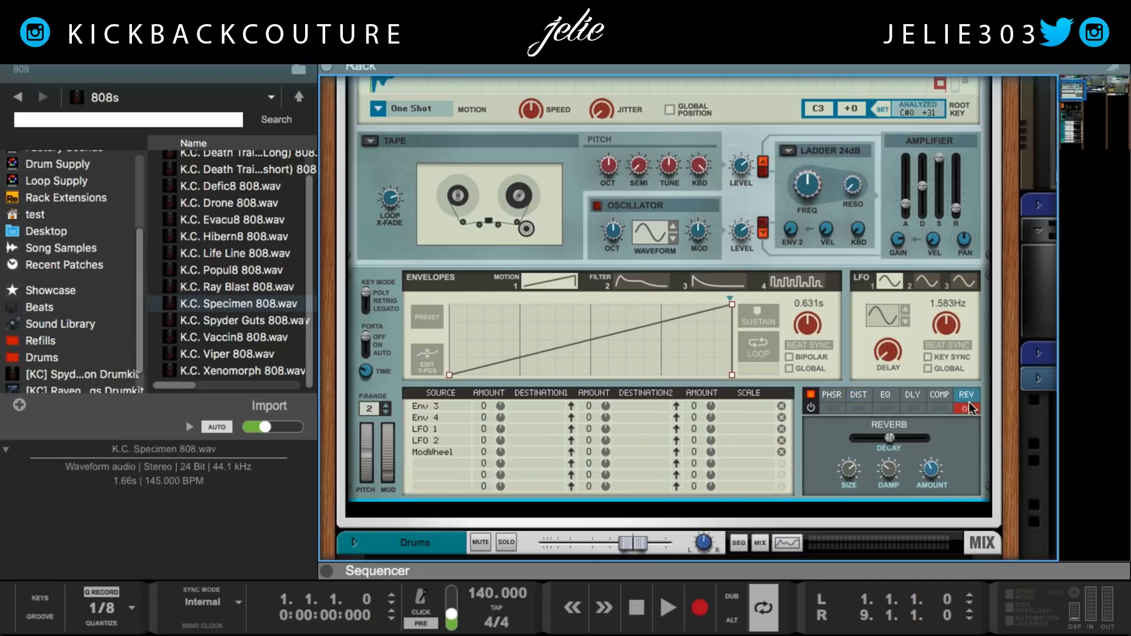
{"action": "left_click", "coordinate": [969, 406]}
- Try reversing K.C. Specimen 808.wav in the sample editor, play the result, and discard the edit
{"action": "scroll", "coordinate": [648, 370], "scroll_direction": "up", "scroll_amount": 3}
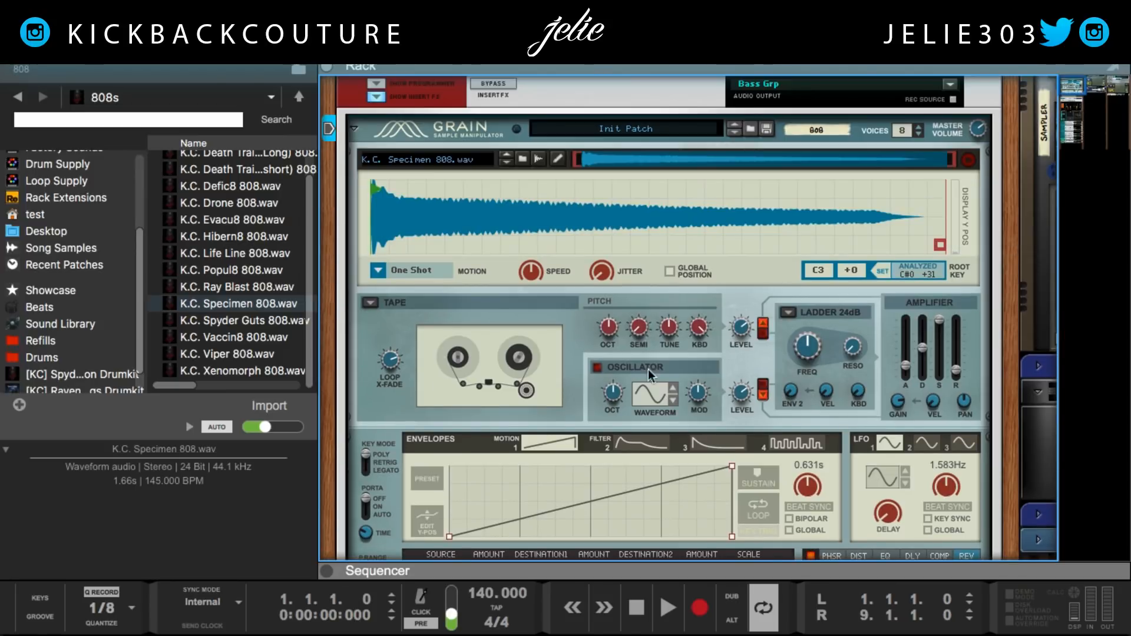
{"action": "left_click", "coordinate": [560, 160]}
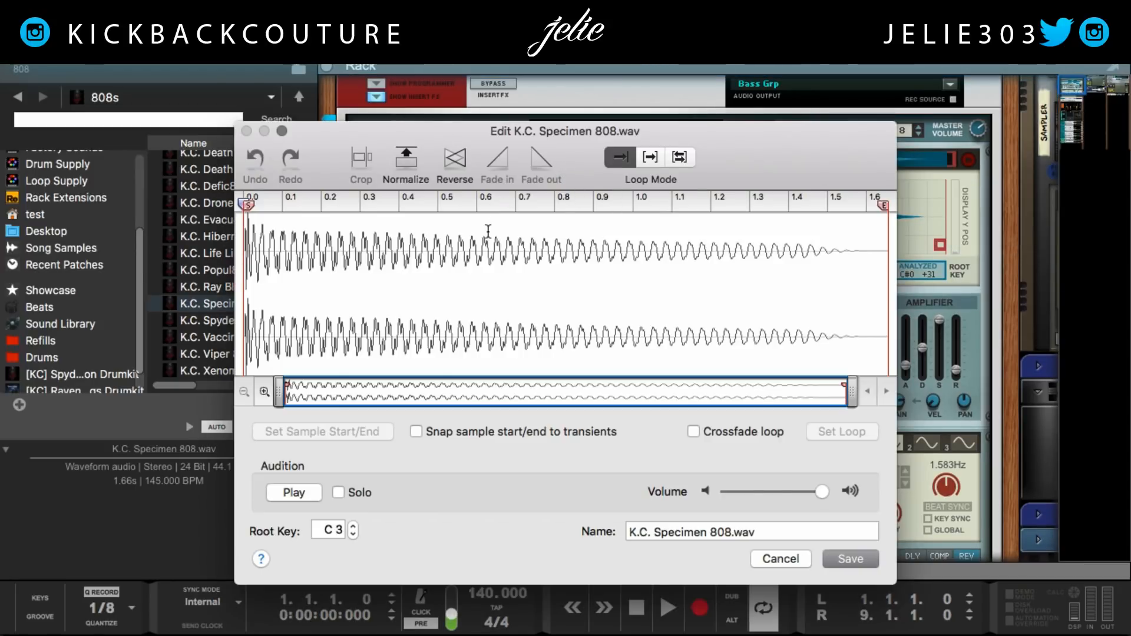
{"action": "left_click_drag", "start_coordinate": [405, 121], "coordinate": [522, 143]}
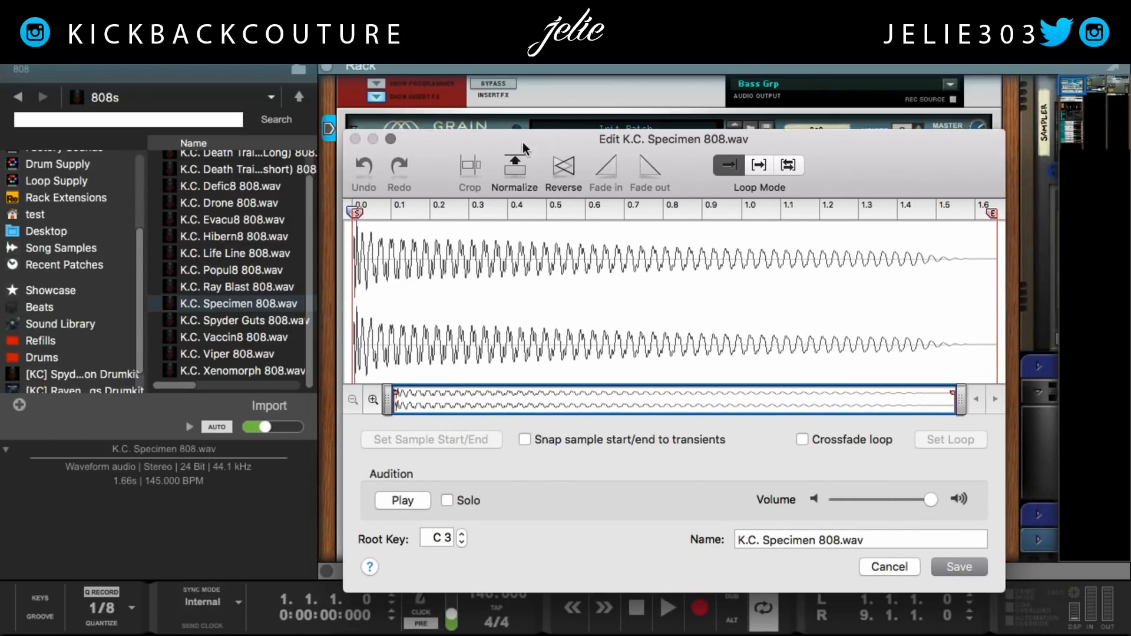
{"action": "left_click", "coordinate": [562, 174]}
{"action": "left_click", "coordinate": [414, 496]}
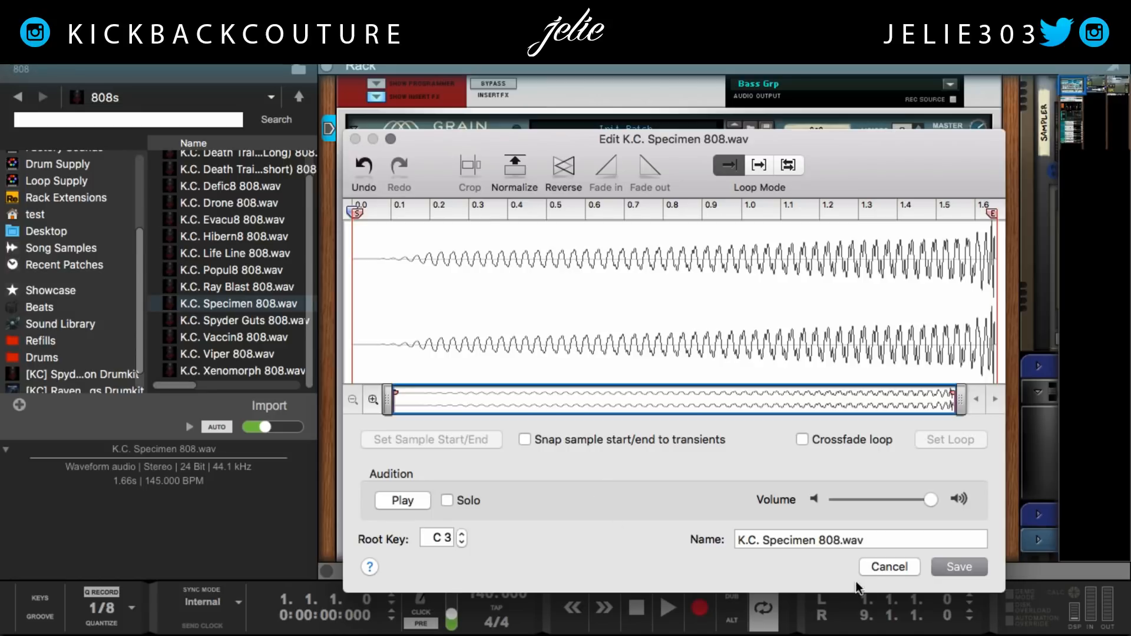
{"action": "left_click", "coordinate": [912, 566]}
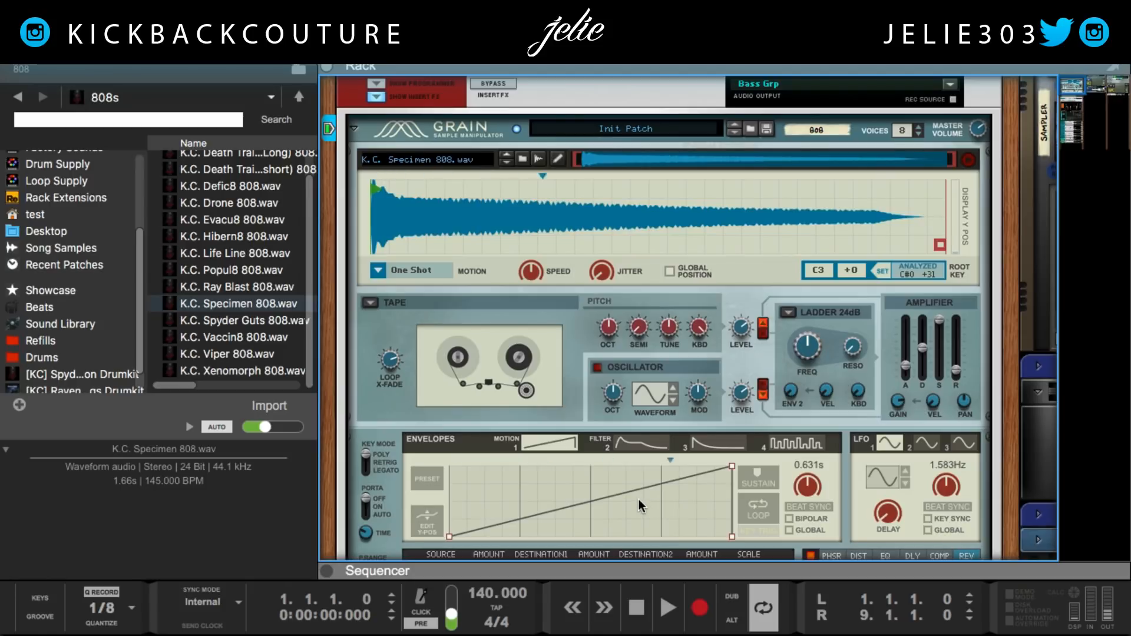
{"action": "scroll", "coordinate": [624, 475], "scroll_direction": "down", "scroll_amount": 2}
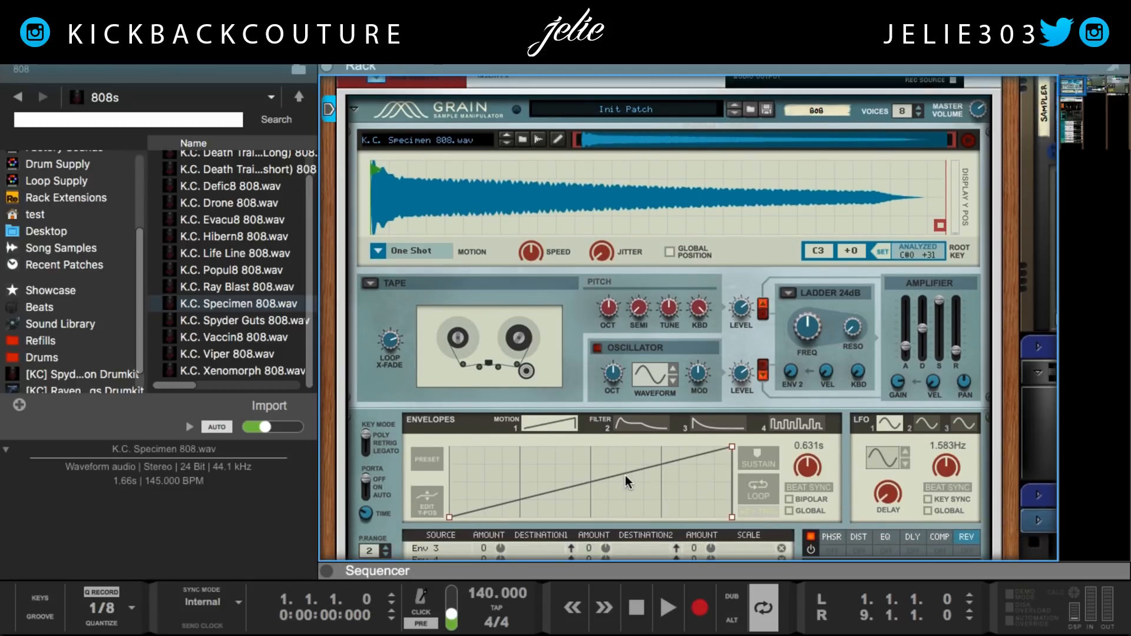
- Switch on Grain's distortion effect, set its type to Tube and adjust the drive
{"action": "scroll", "coordinate": [900, 514], "scroll_direction": "down", "scroll_amount": 5}
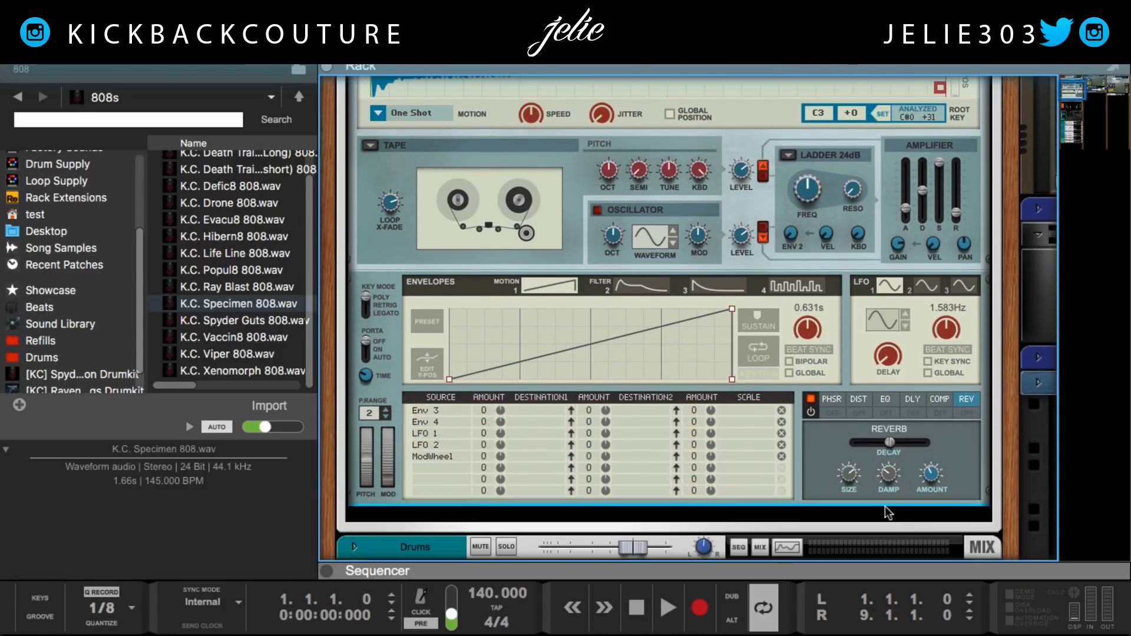
{"action": "left_click", "coordinate": [852, 406]}
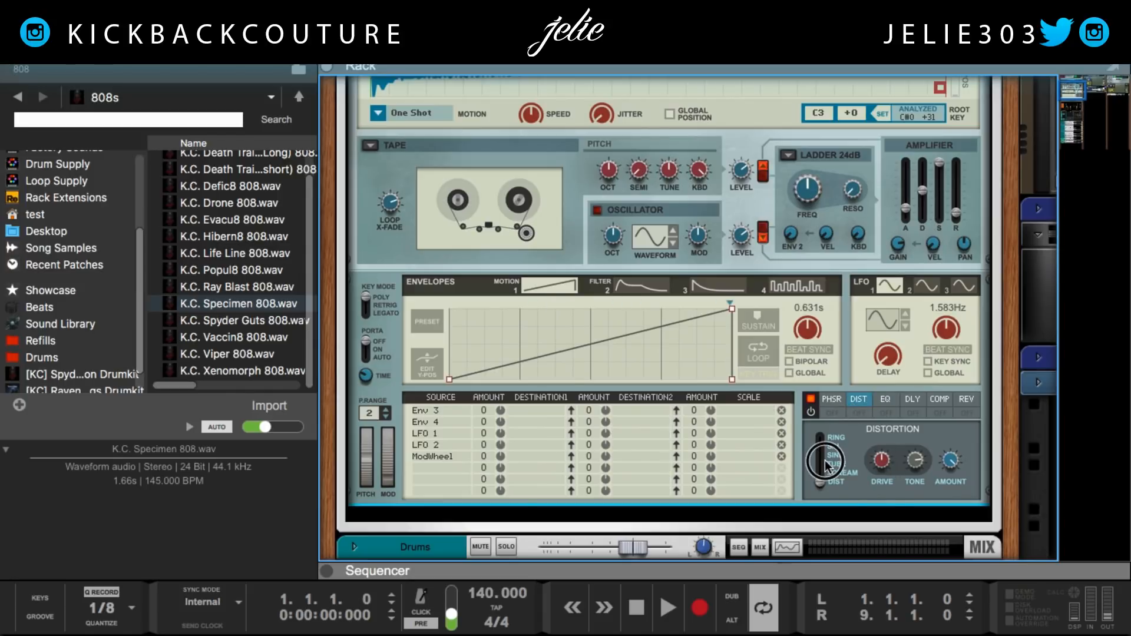
{"action": "left_click", "coordinate": [861, 414]}
{"action": "left_click_drag", "start_coordinate": [883, 463], "coordinate": [963, 496]}
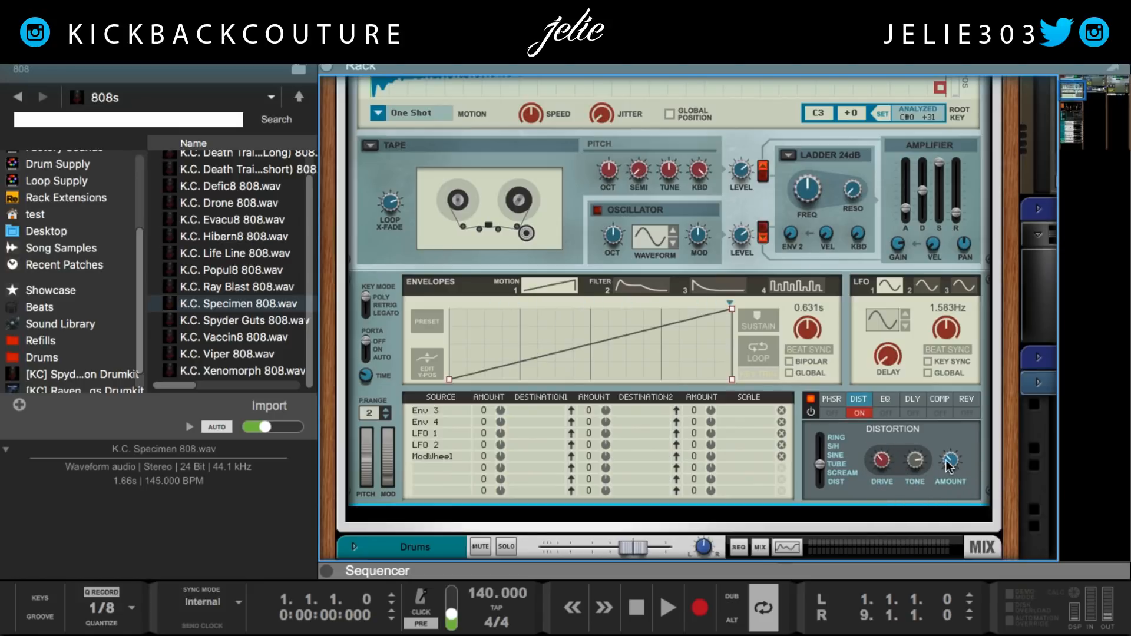
- Switch on Grain's compressor and try raising its ratio to about 3.01:1
{"action": "left_click", "coordinate": [940, 410]}
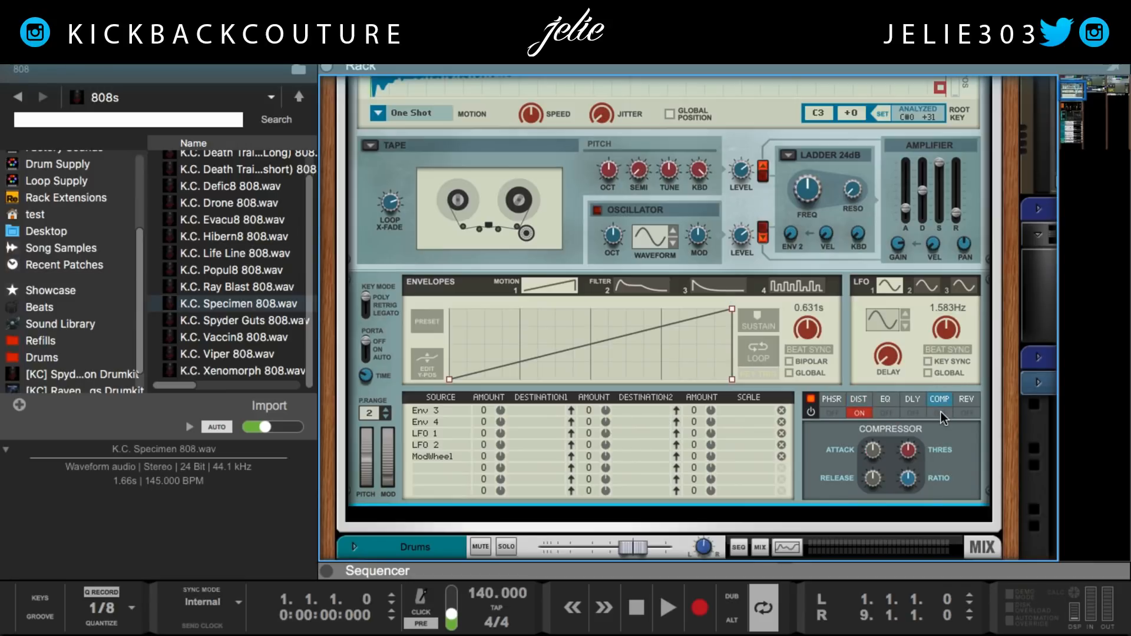
{"action": "left_click", "coordinate": [940, 413]}
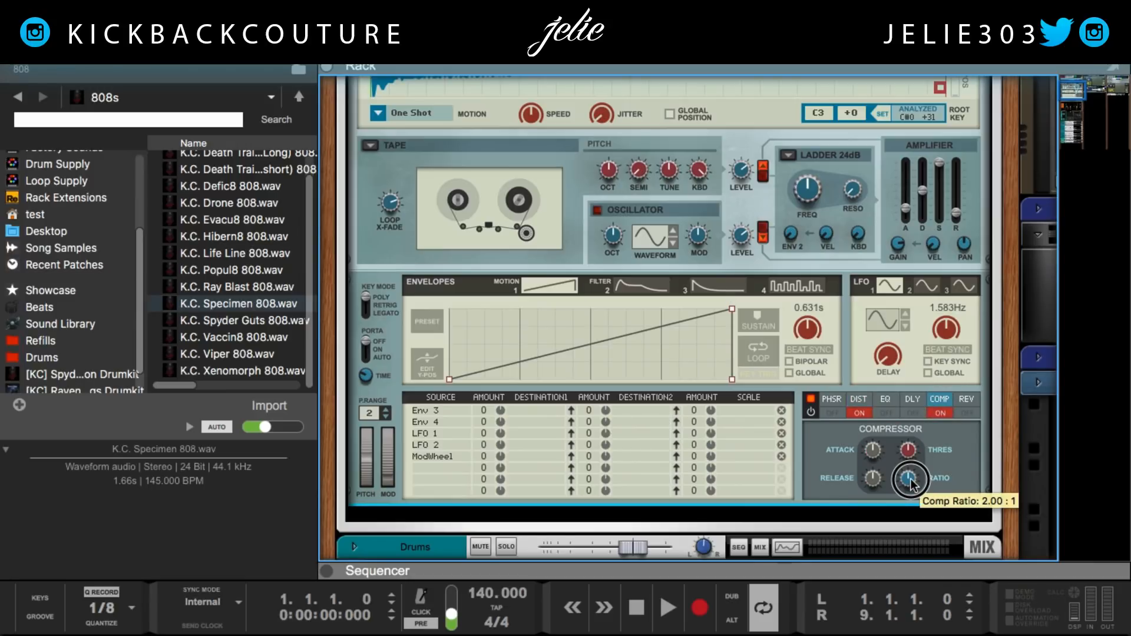
{"action": "mouse_move", "coordinate": [911, 484]}
{"action": "left_mouse_down"}
{"action": "mouse_move", "coordinate": [903, 470]}
{"action": "mouse_move", "coordinate": [911, 483]}
{"action": "left_mouse_up"}
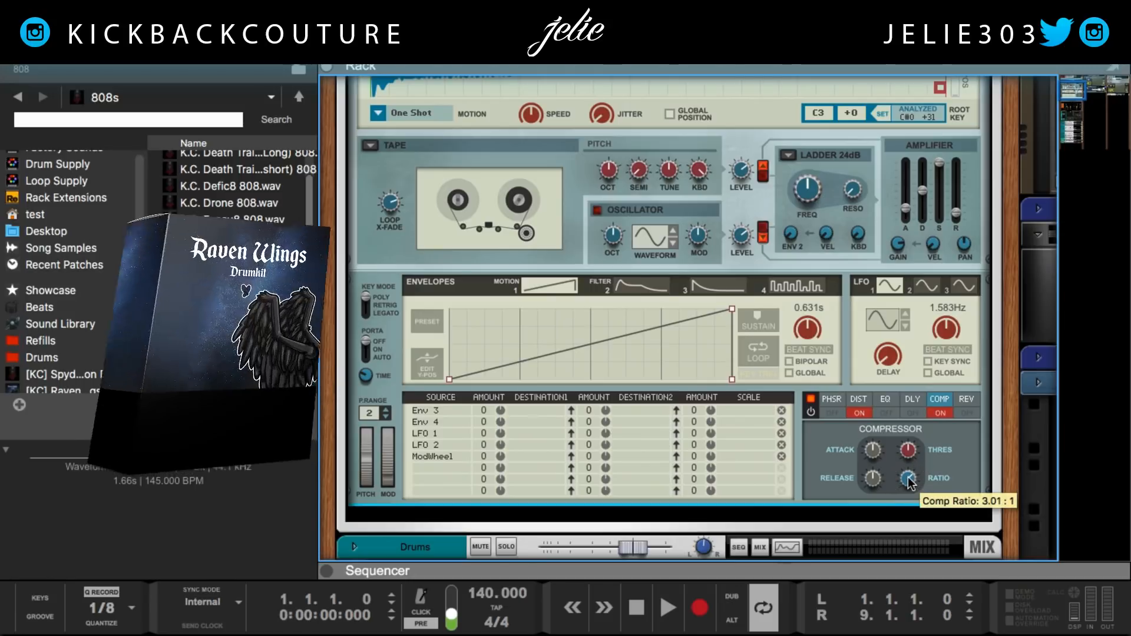
- Reset the compressor's ratio to its default and clear the automation on that control
{"action": "left_click", "coordinate": [908, 478], "text": "super"}
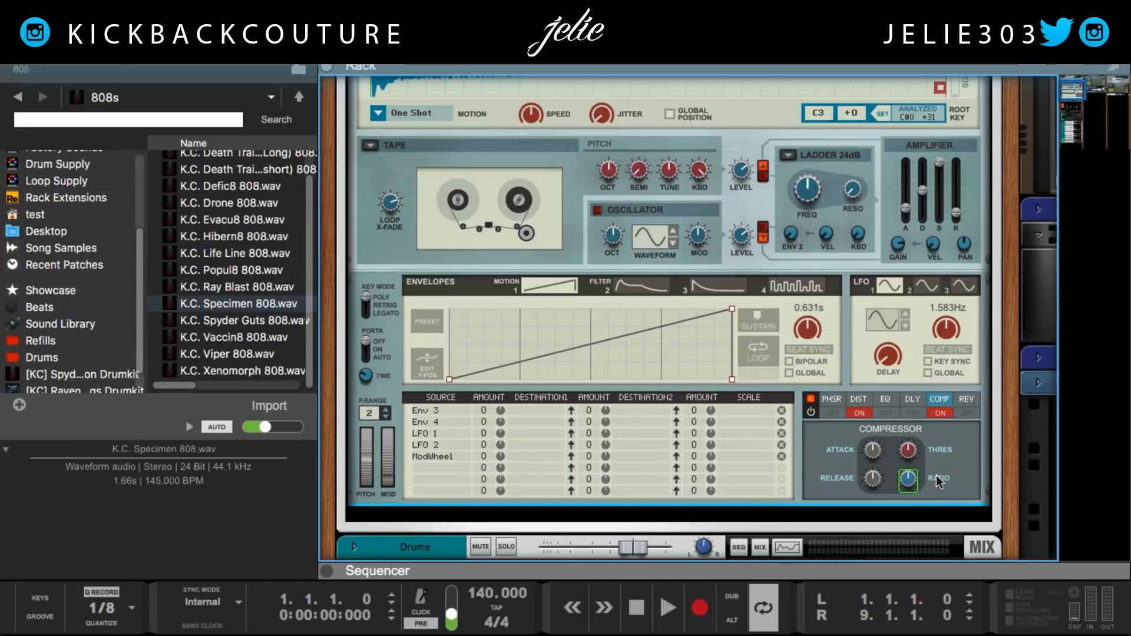
{"action": "right_click", "coordinate": [908, 478]}
{"action": "left_click", "coordinate": [878, 500]}
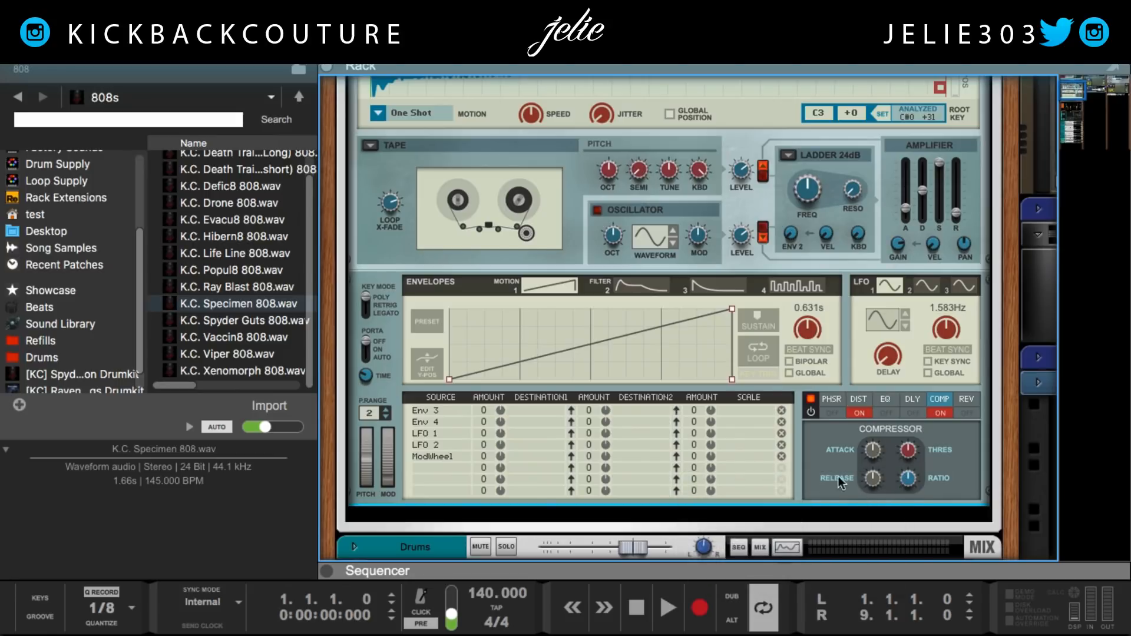